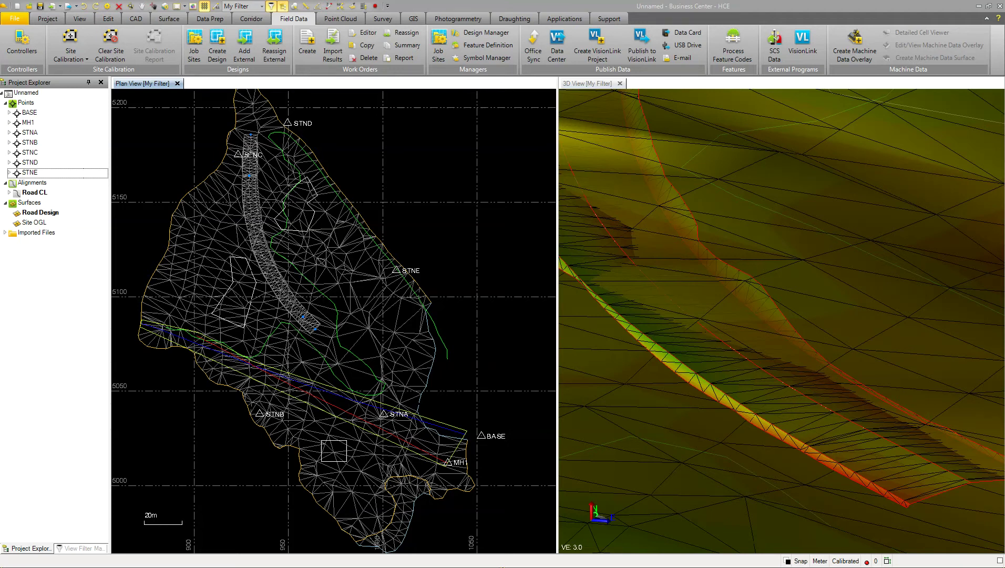
Create a job site named 'SCS900 Export' and assign it to the emulator site controller
left_click(194, 47)
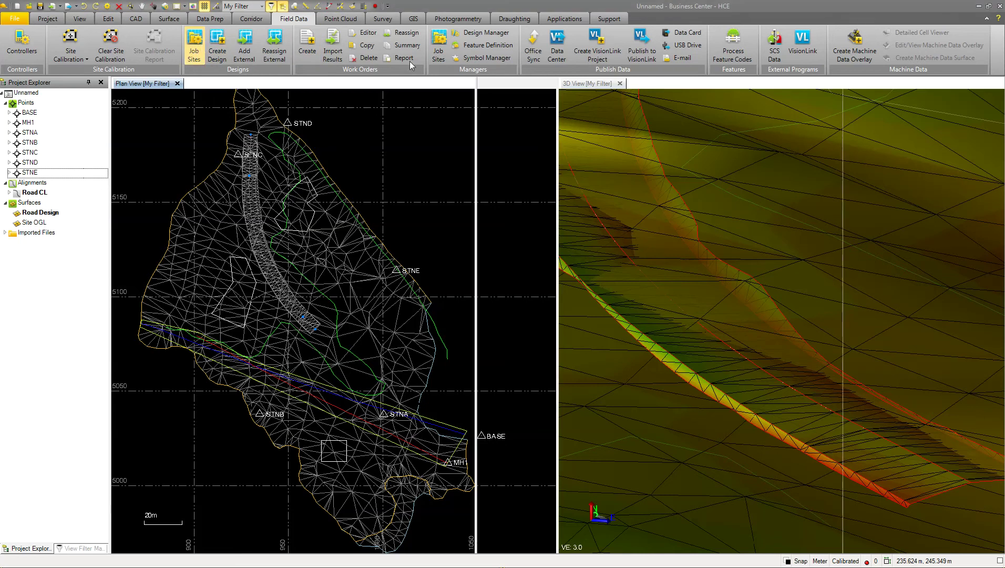
left_click(902, 153)
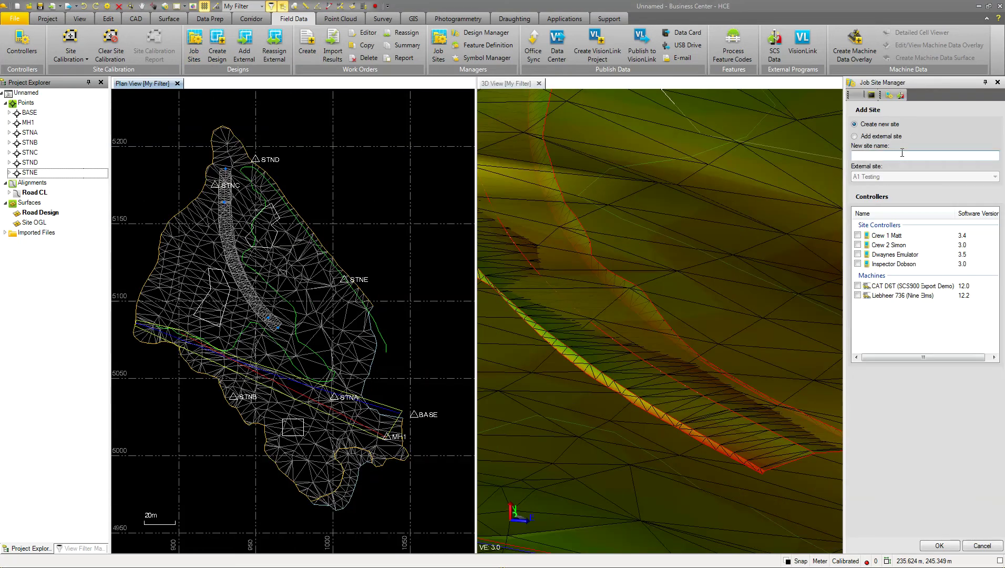
type("SCS900 Export")
left_click(858, 254)
left_click(945, 547)
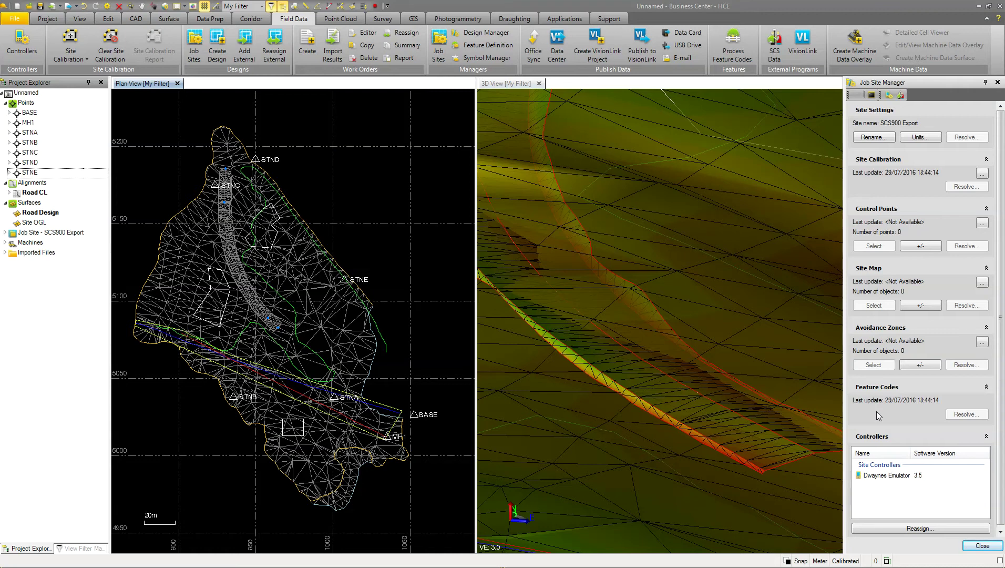
left_click(921, 245)
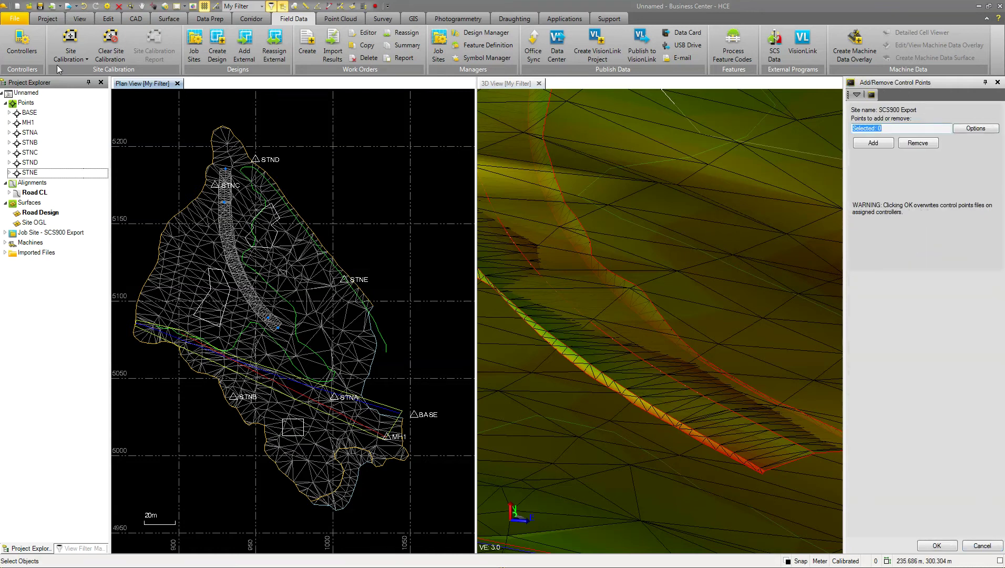
Add survey points STNA through STNE as the site's five control points
left_click(27, 133)
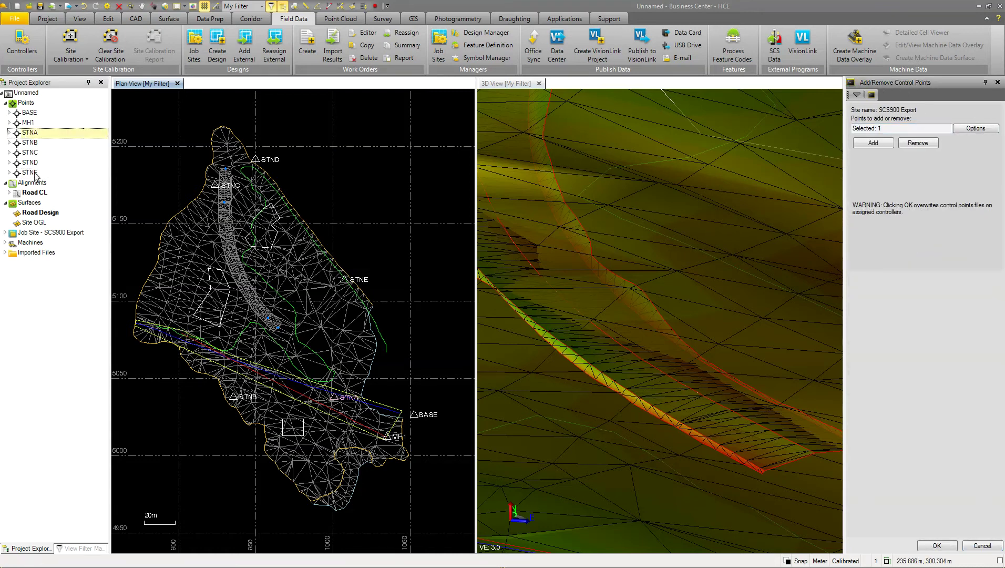
left_click(34, 174, "shift")
left_click(939, 546)
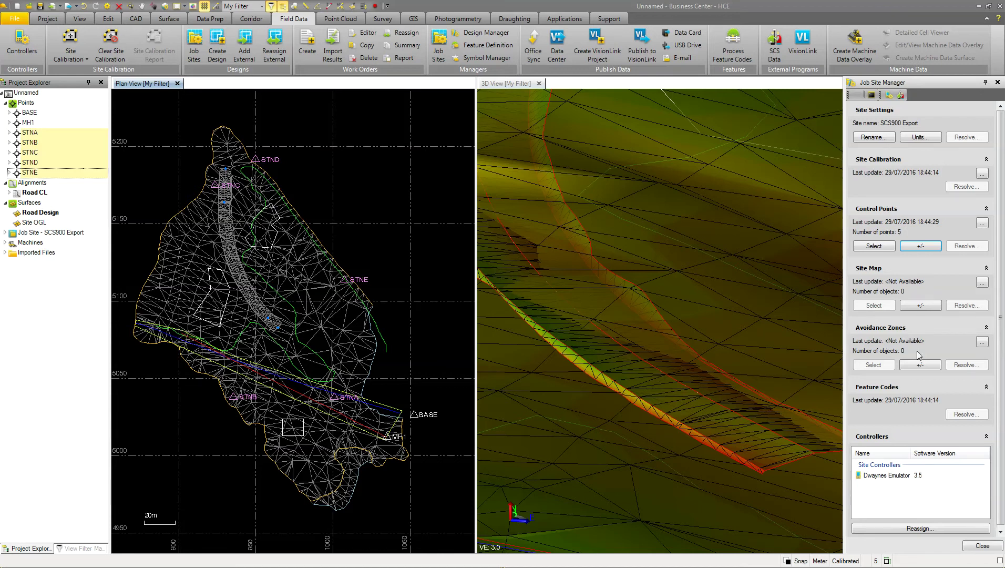
left_click(230, 51)
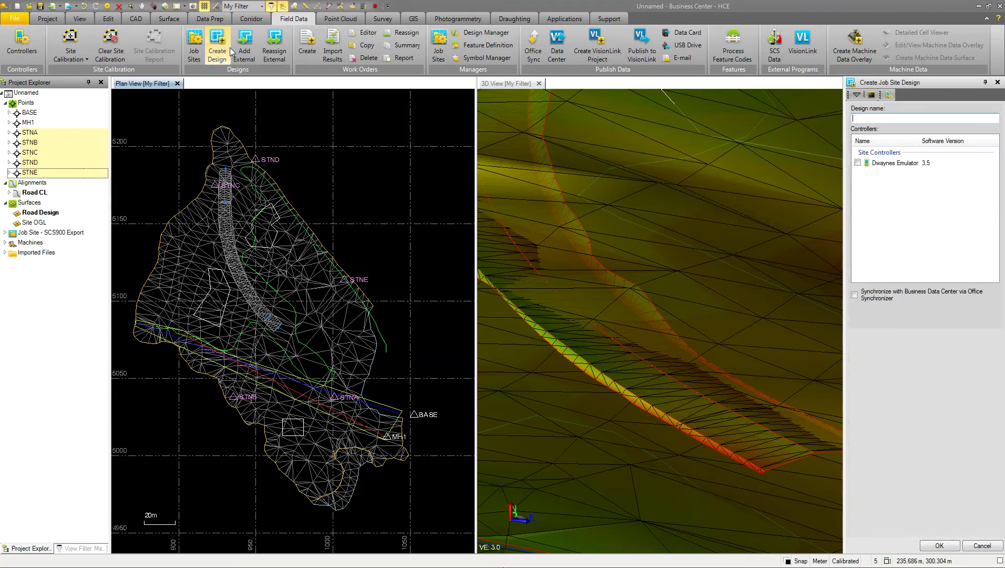
Create a design named 'Roadway Model' assigned to the emulator controller
left_click(890, 116)
type("Roadway ")
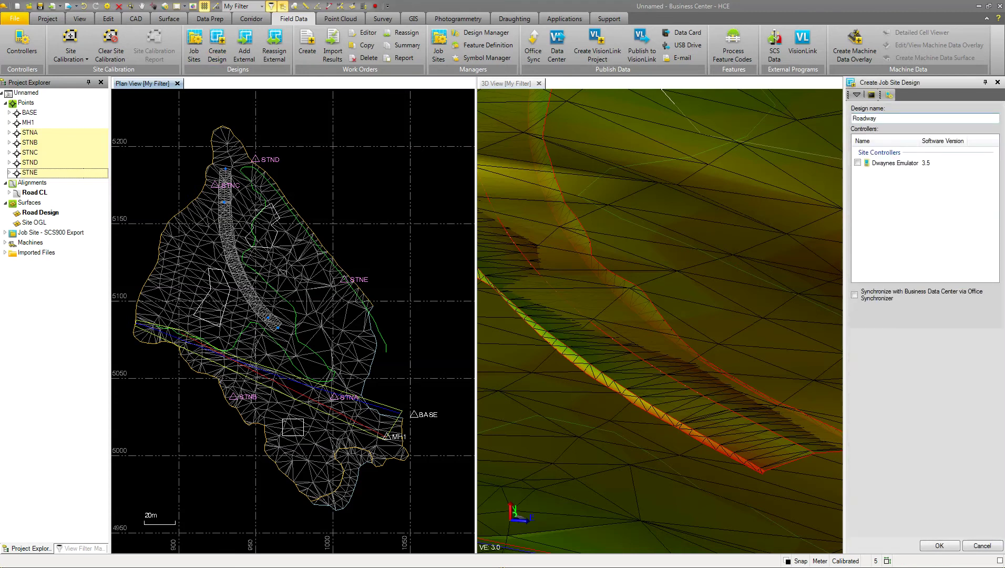
type("Model")
left_click(858, 163)
left_click(941, 546)
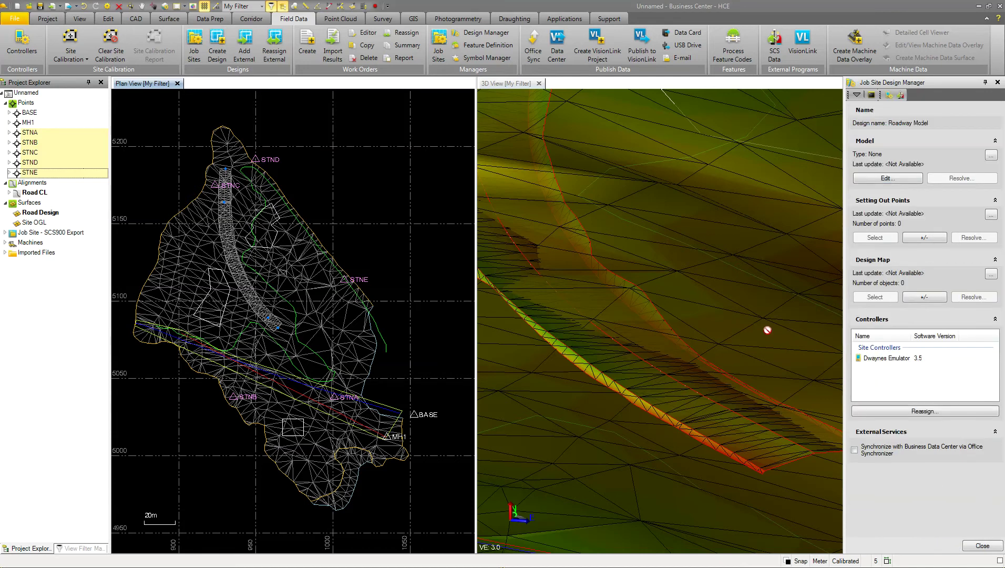
Set the design model to a road surface using Road CL, trimming the Road Design suffix from the file name
left_click(883, 179)
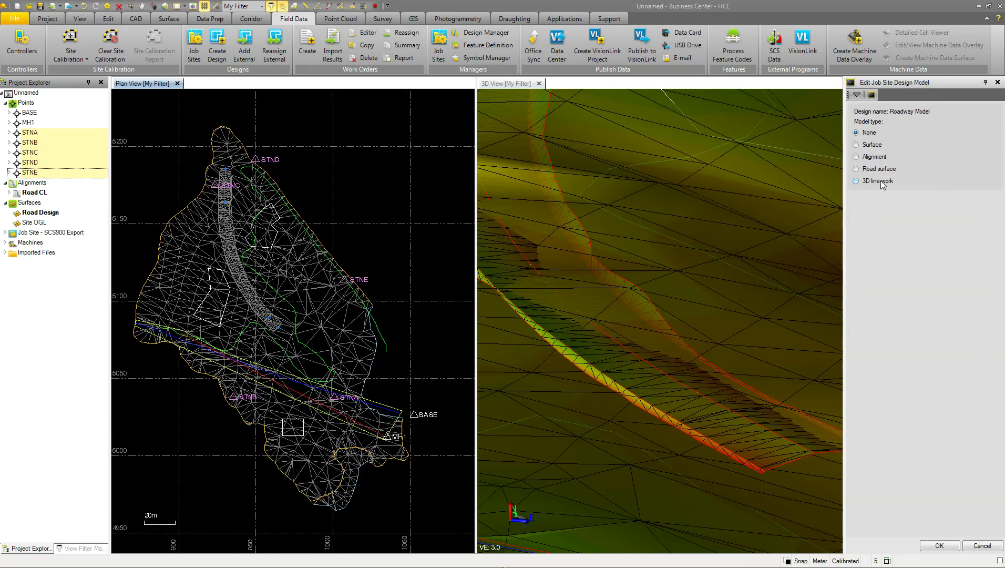
left_click(865, 148)
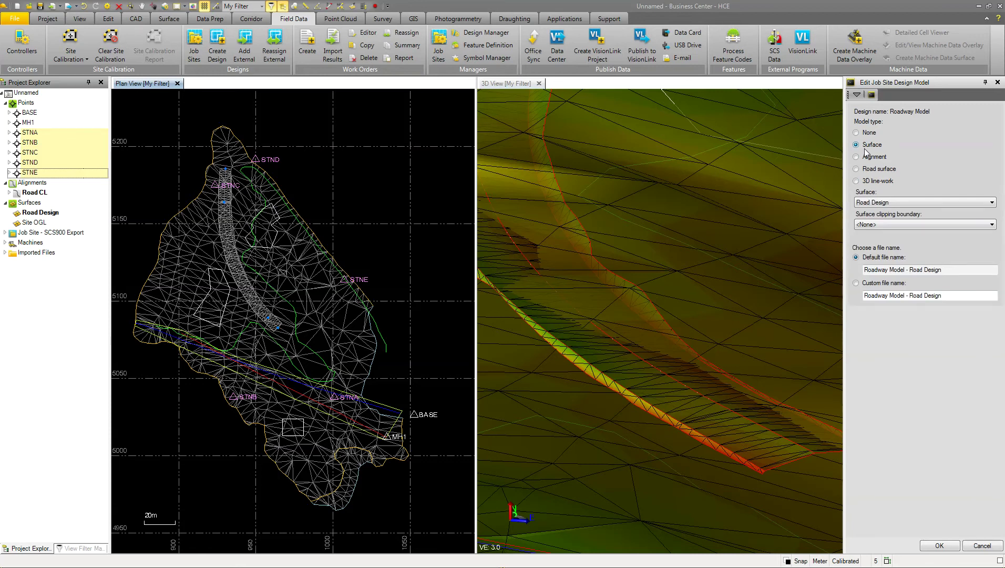
left_click(865, 170)
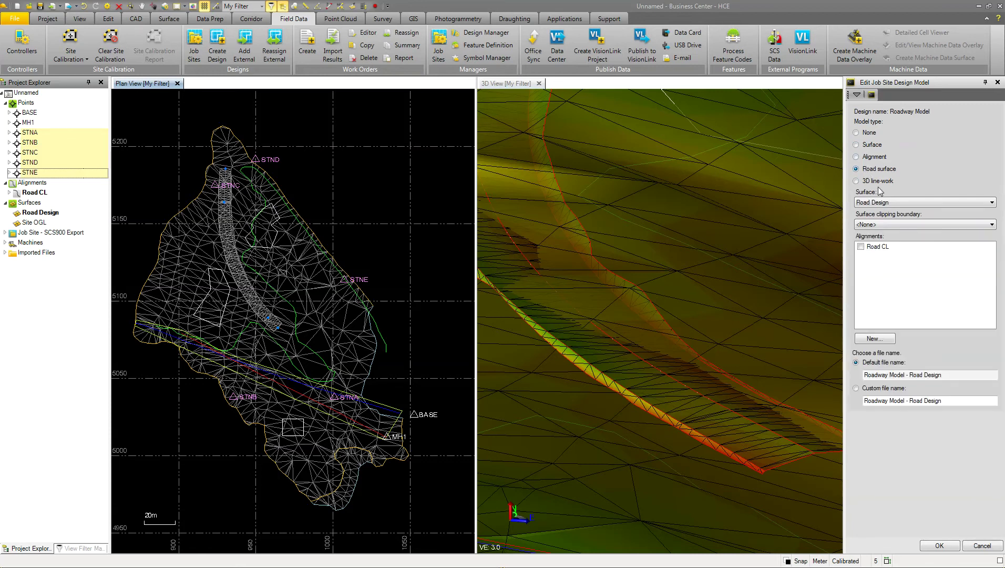
left_click(861, 247)
left_click_drag(906, 400, 995, 407)
key("BackSpace")
left_click(939, 546)
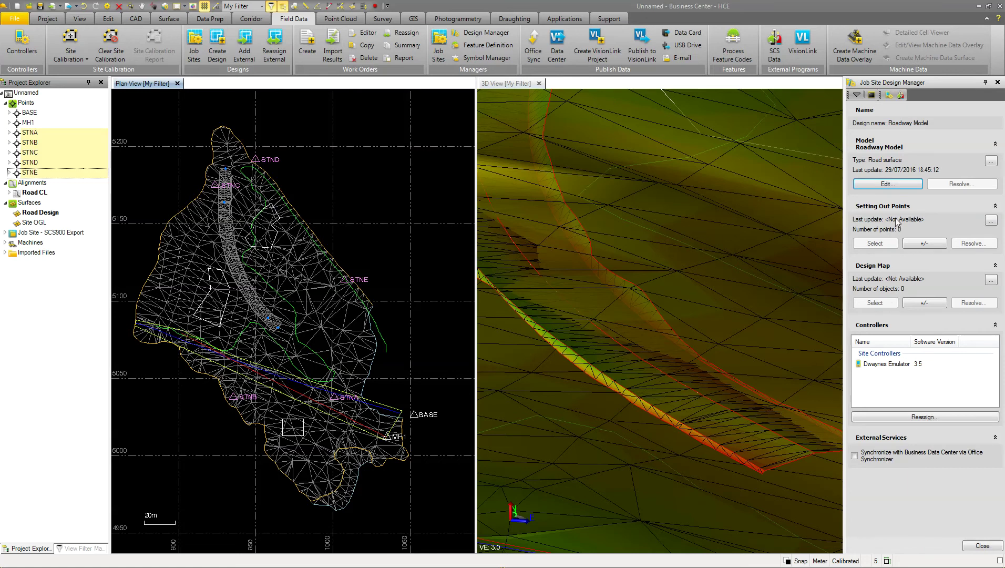
left_click(924, 302)
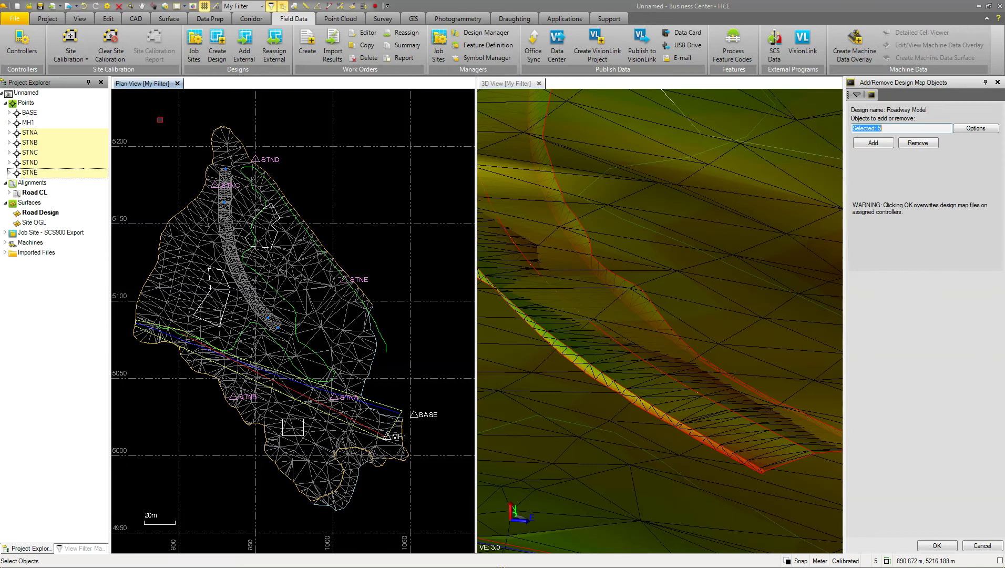
Window-select all 26 site objects into the Roadway Model design map, then close the design manager
mouse_move(129, 109)
left_mouse_down()
mouse_move(473, 520)
mouse_move(457, 528)
left_mouse_up()
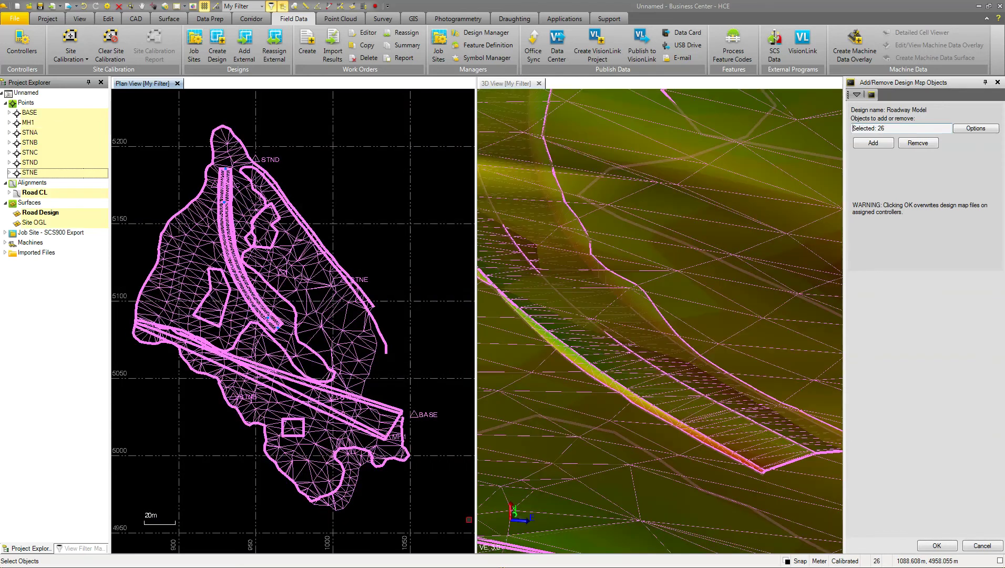
left_click(936, 546)
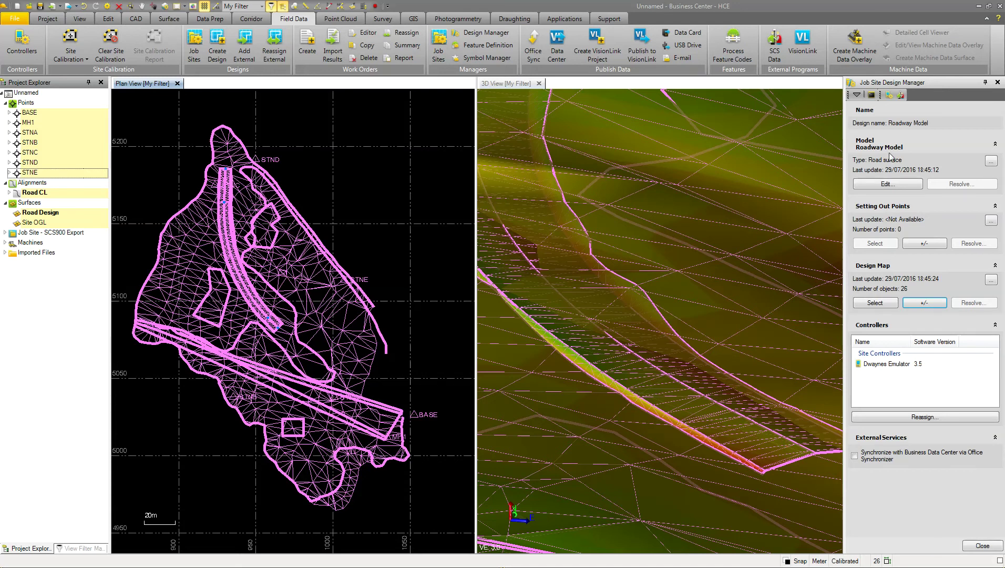
left_click(997, 82)
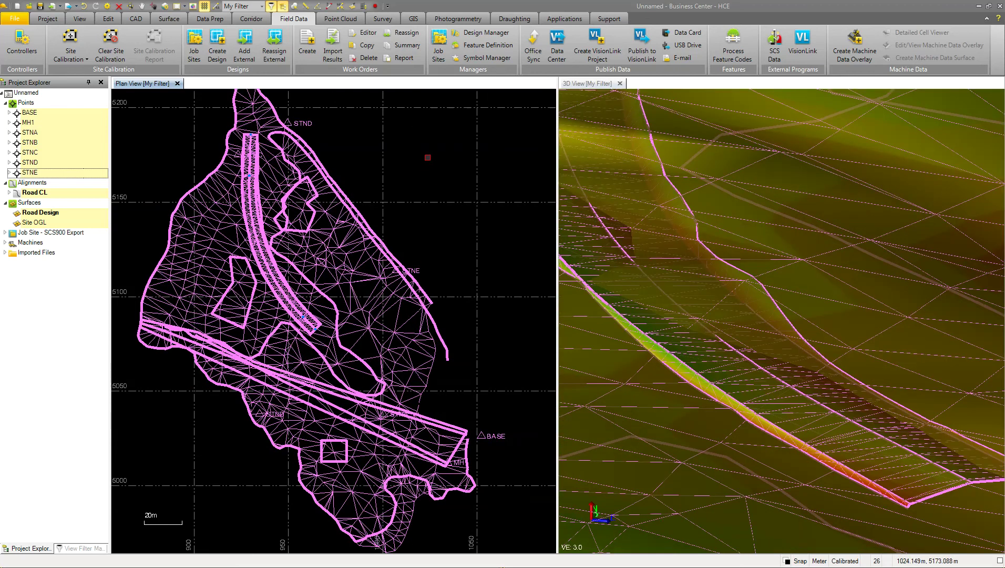
Create a work order named 'Roadway Model' for the emulator controller
key("Escape")
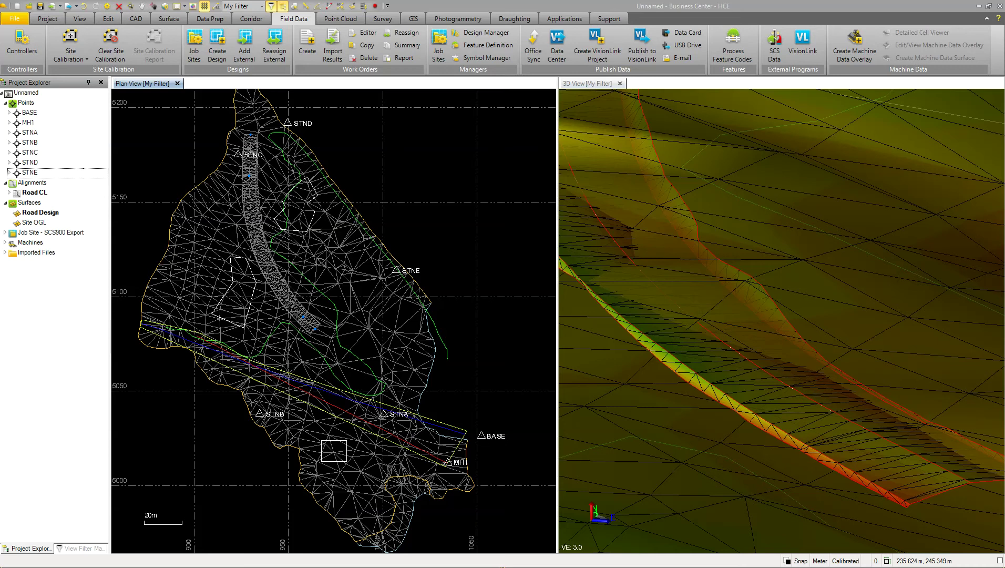
left_click(307, 45)
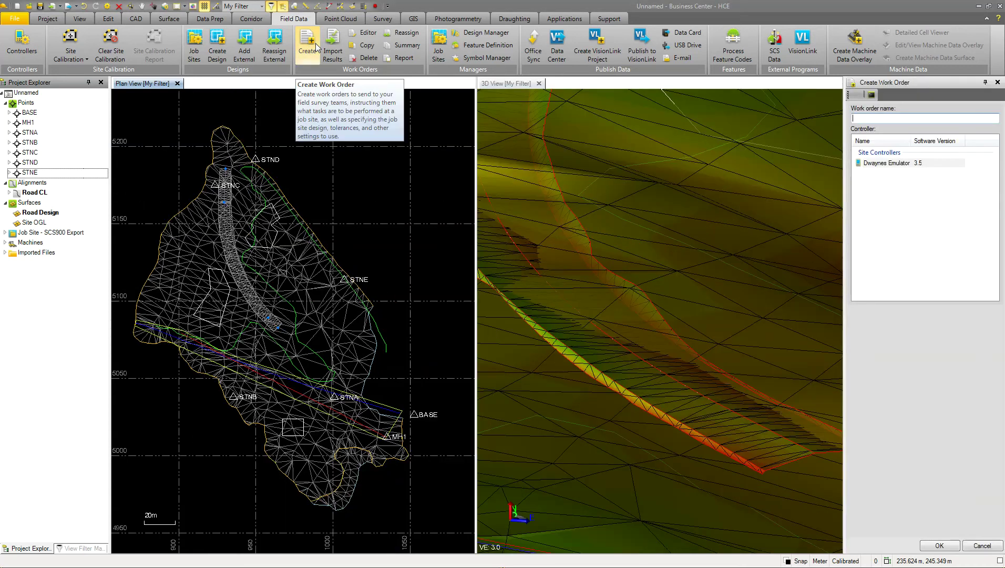
type("Roadway")
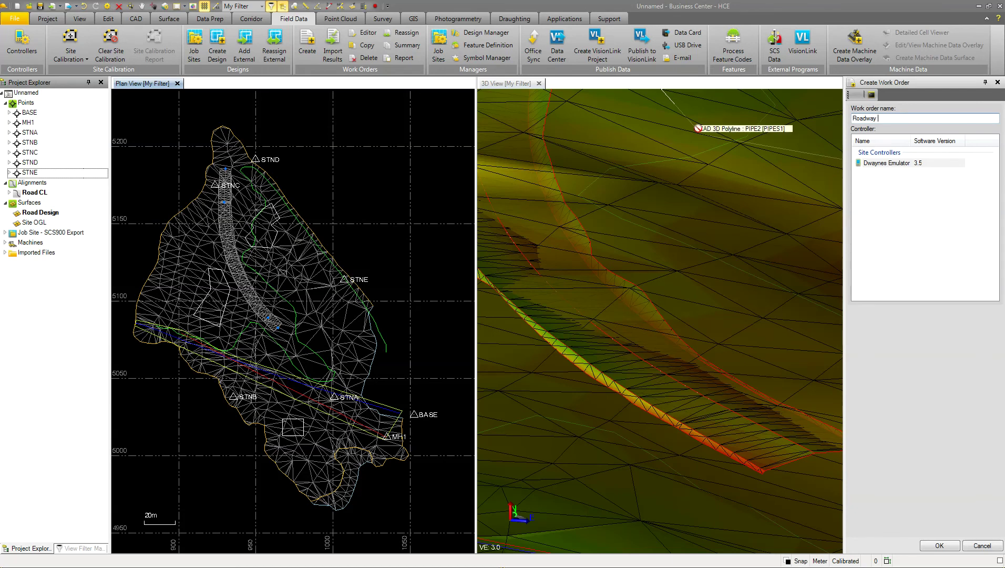
type(" Model")
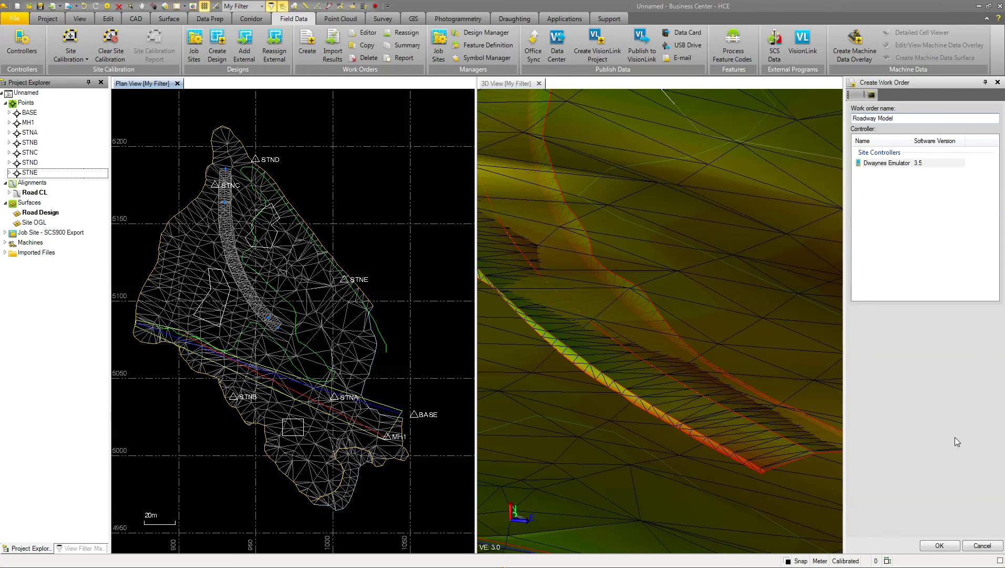
left_click(939, 546)
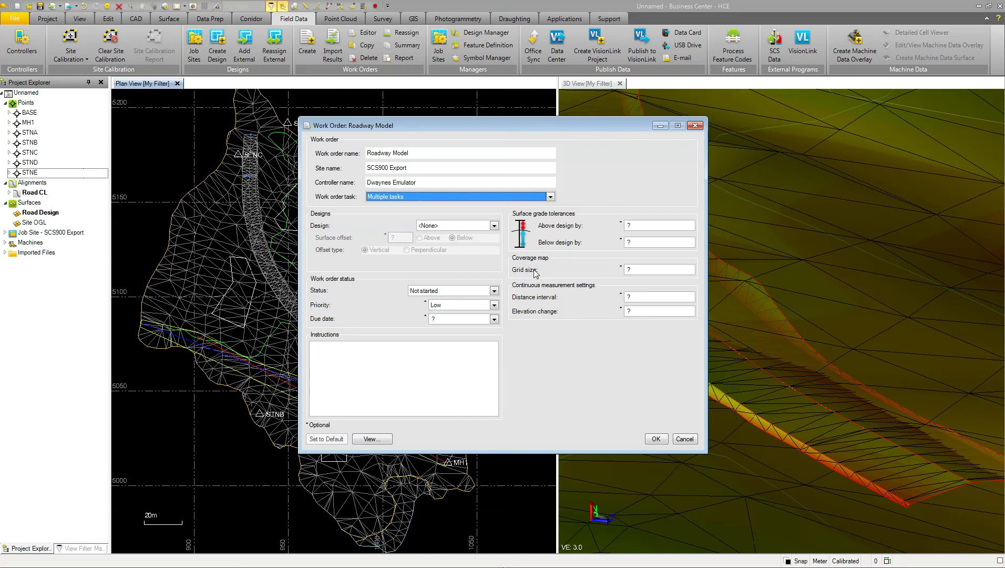
Use the Roadway Model design with 0.010 tolerances, grid 5, interval 1 and elevation change 0.1
left_click(494, 225)
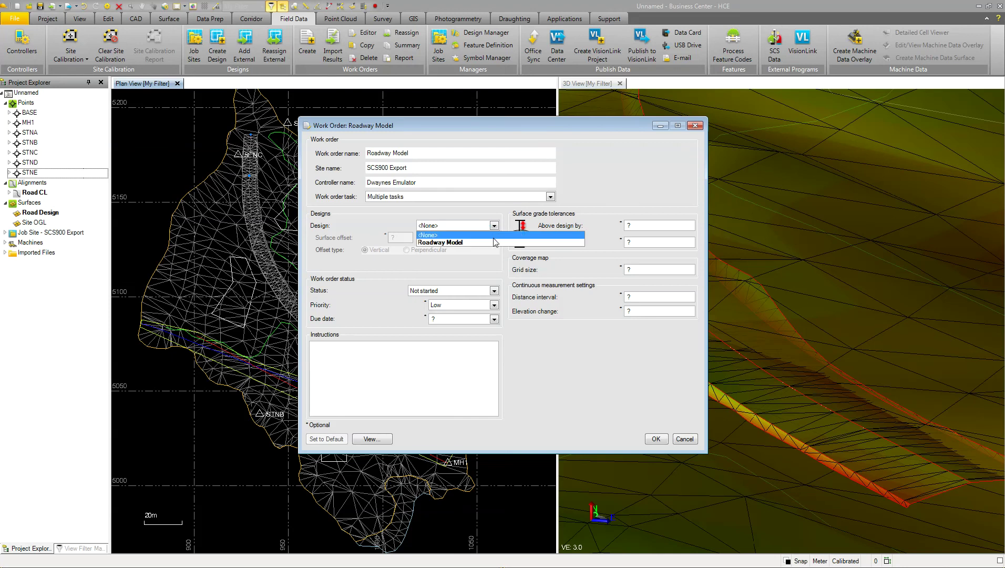
left_click(494, 242)
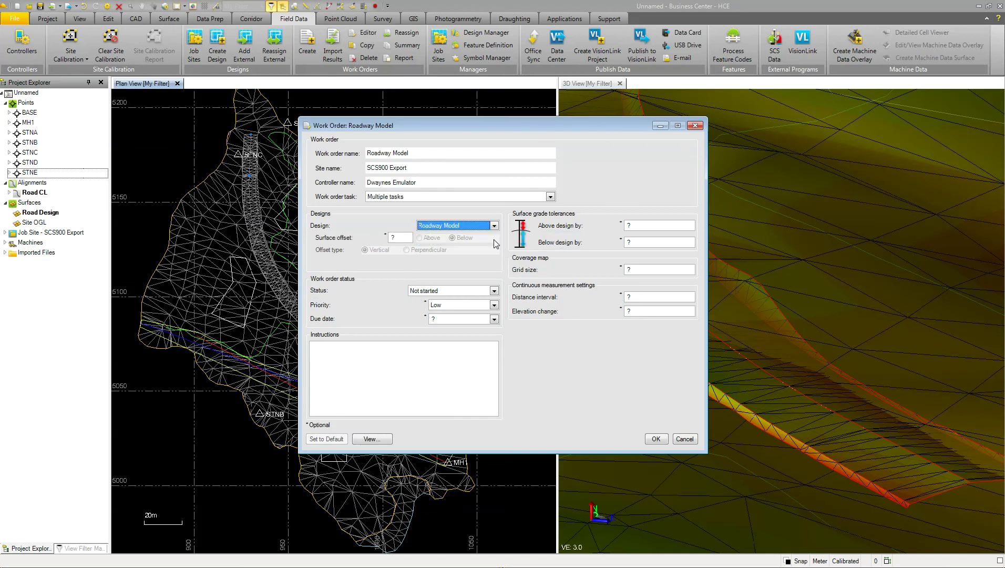
left_click(644, 225)
type("0.010")
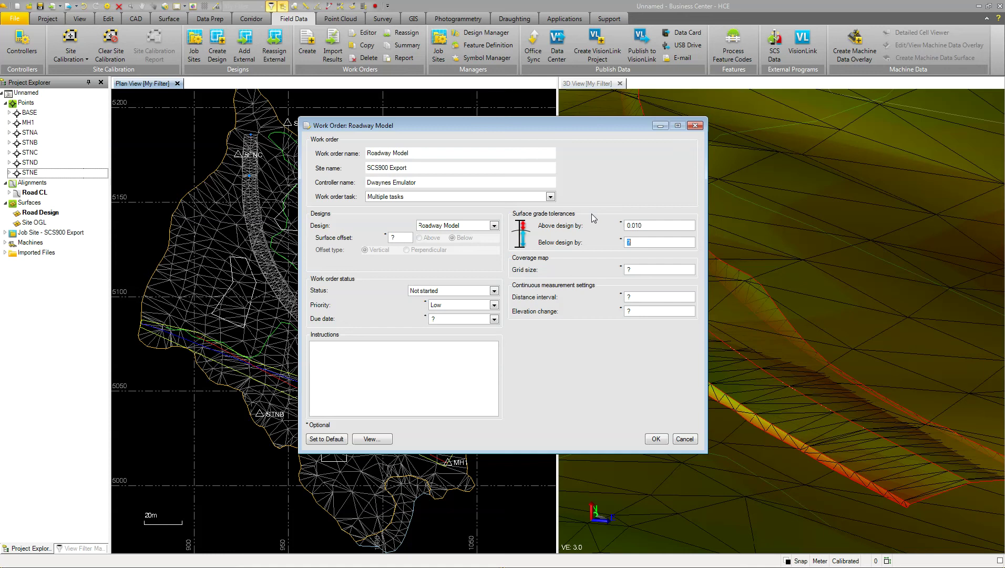
key("Tab")
type(".010")
key("Tab")
type("5")
key("Tab")
type("1")
key("Tab")
type(".1")
Enter the instructions 'Stakeout the roadway from chainage 0 to 100m'
left_click(369, 346)
type("Stakeout")
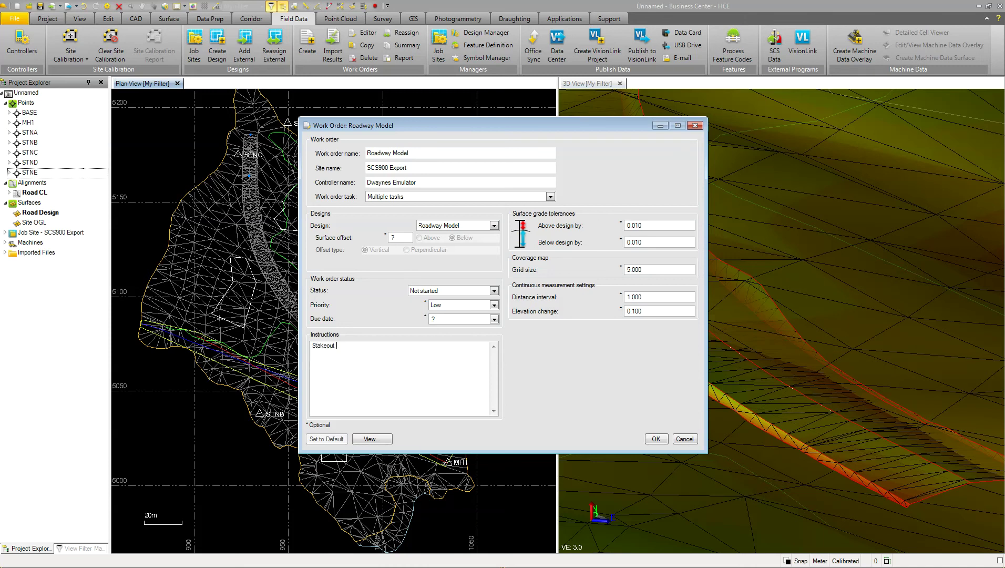
type(" the roadway from chainage 0 to 100m")
Preview the Roadway Model work order, save its changes, and close the viewer
left_click(373, 440)
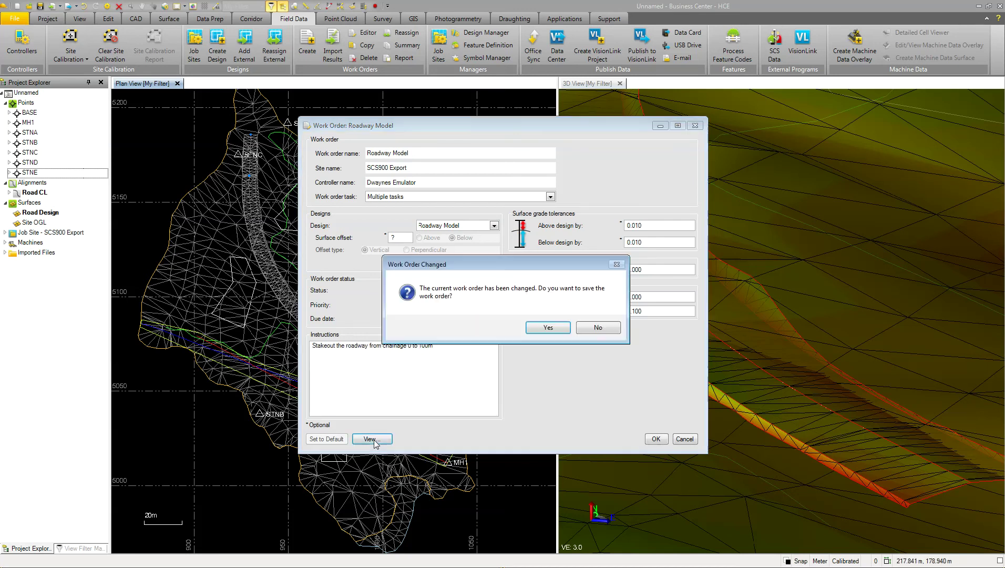
left_click(550, 328)
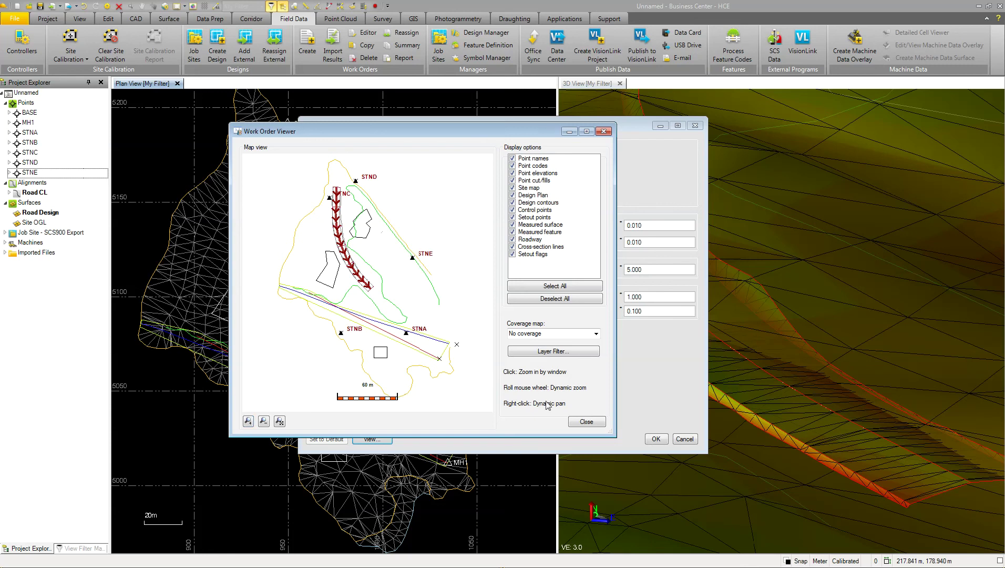
left_click(655, 439)
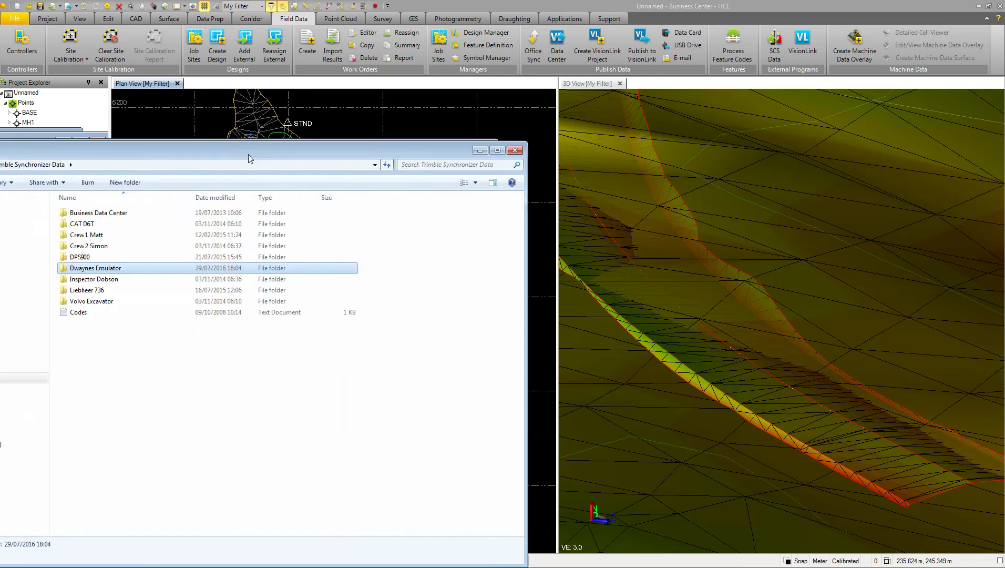
In Explorer, browse the emulator's Trimble SCS900 Data to SCS900 Export > designs > Roadway Model
left_click_drag(247, 157, 471, 66)
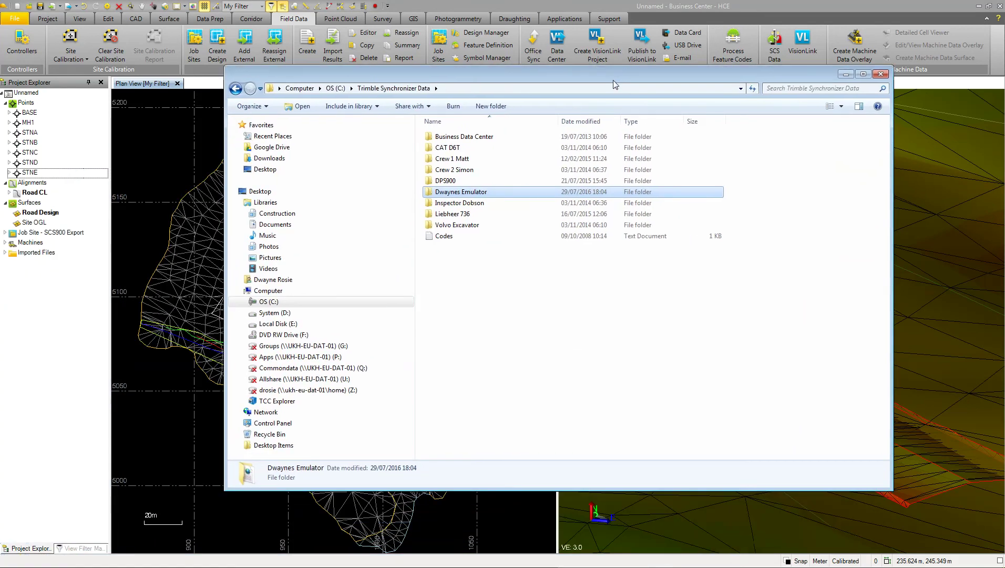
double_click(497, 192)
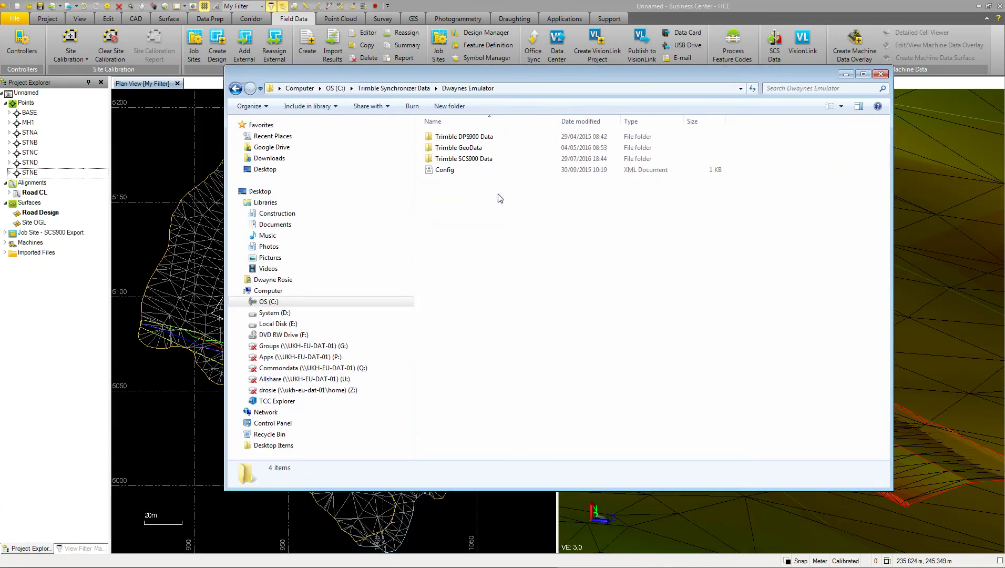
double_click(462, 158)
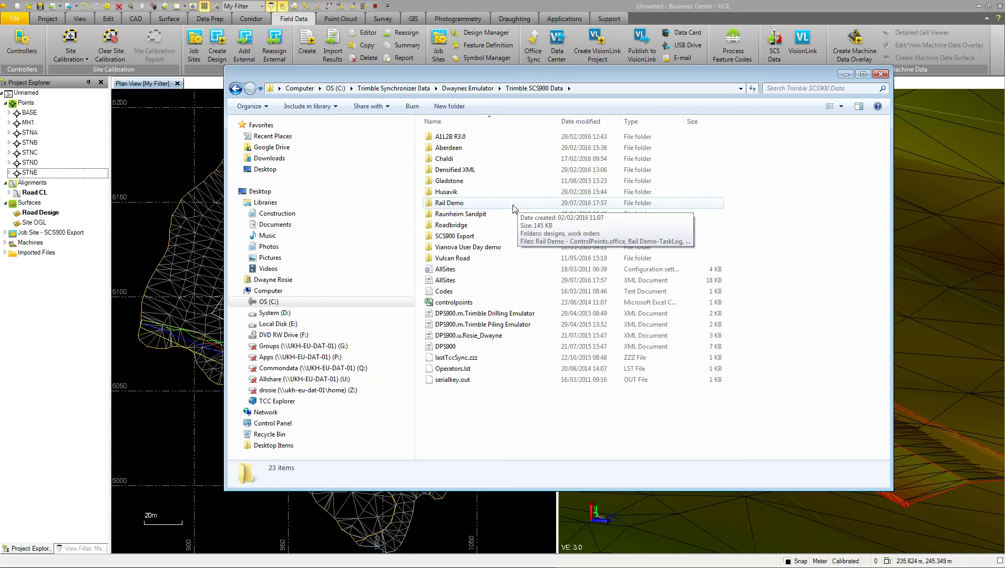
double_click(456, 236)
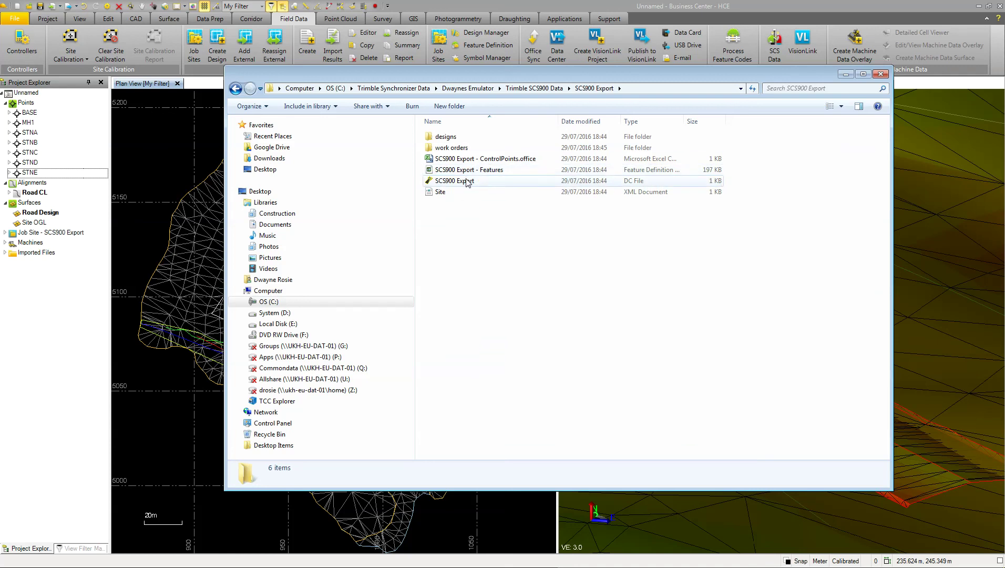
double_click(448, 138)
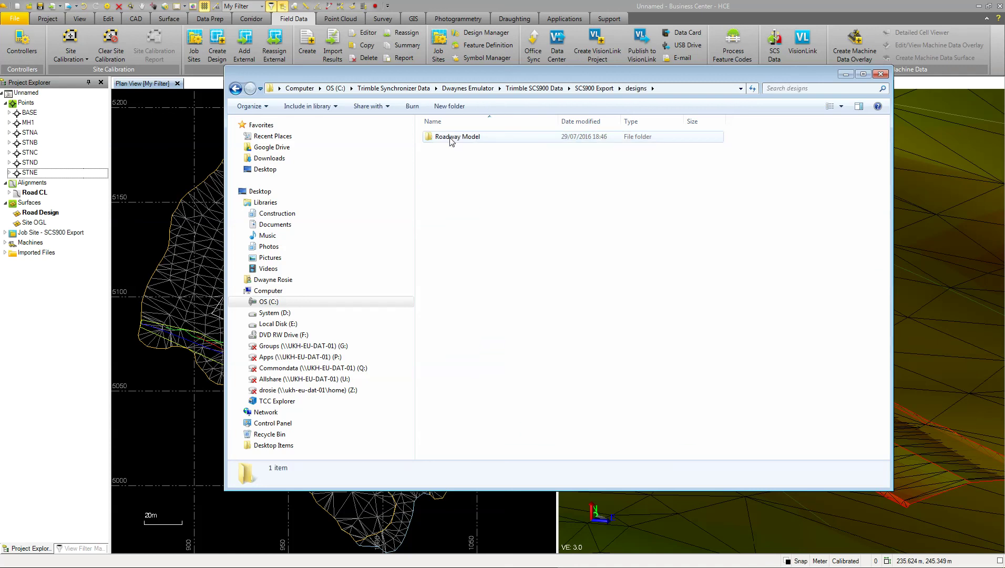
double_click(450, 139)
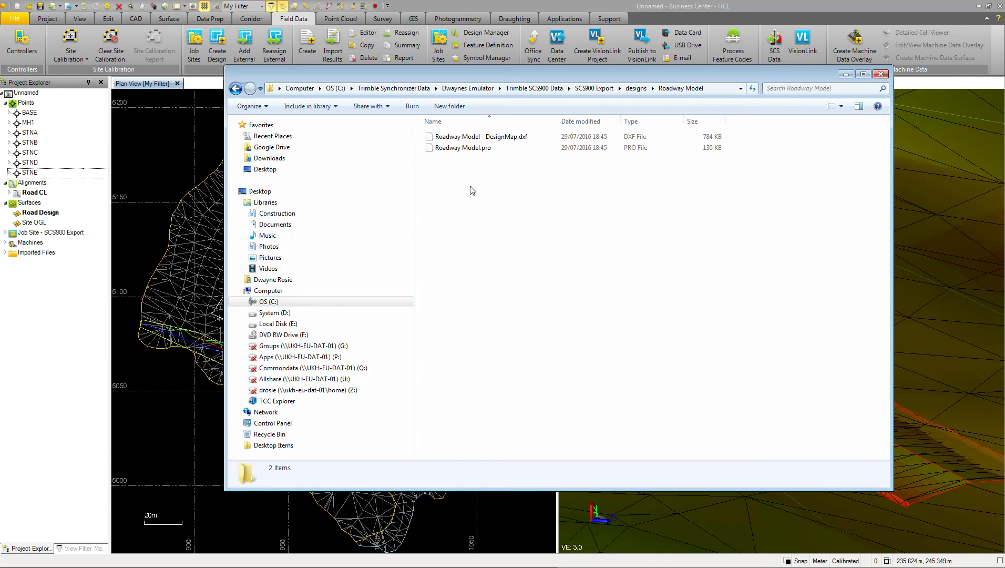